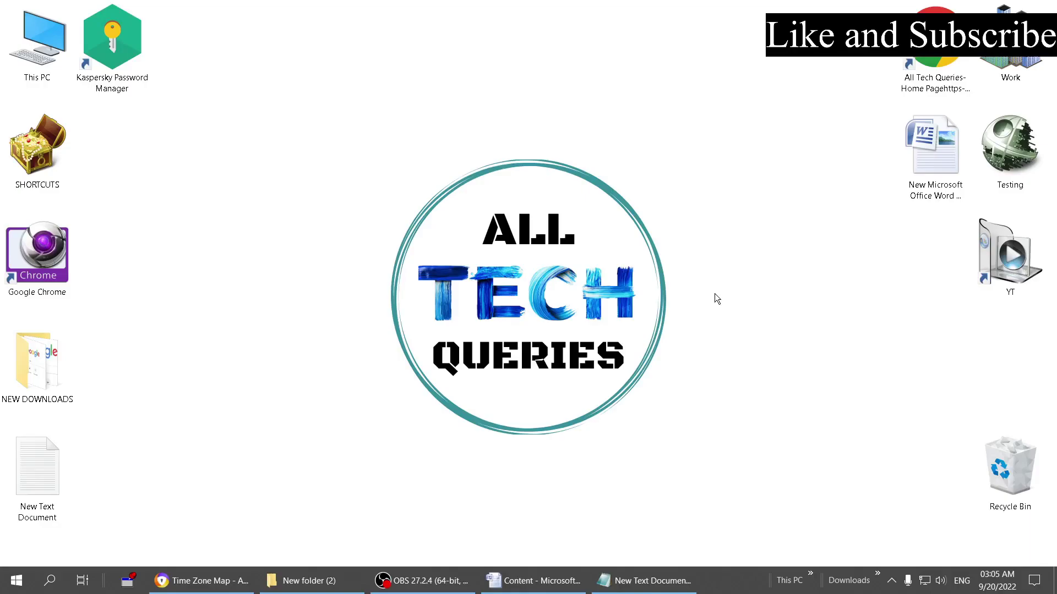
Dismiss the title note and open Time & Language in Windows Settings
key("alt+Tab")
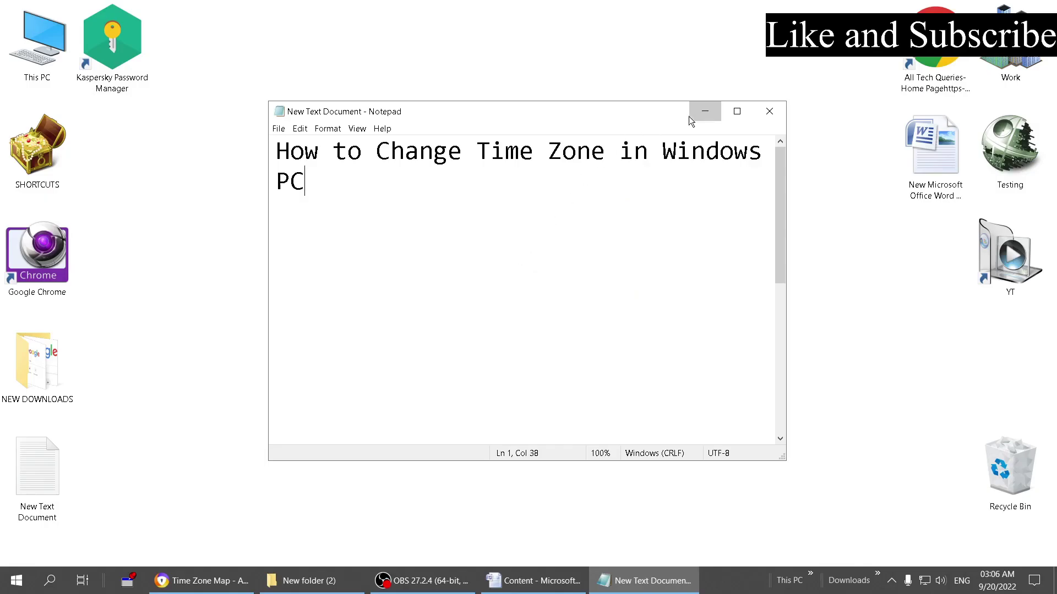
left_click(705, 111)
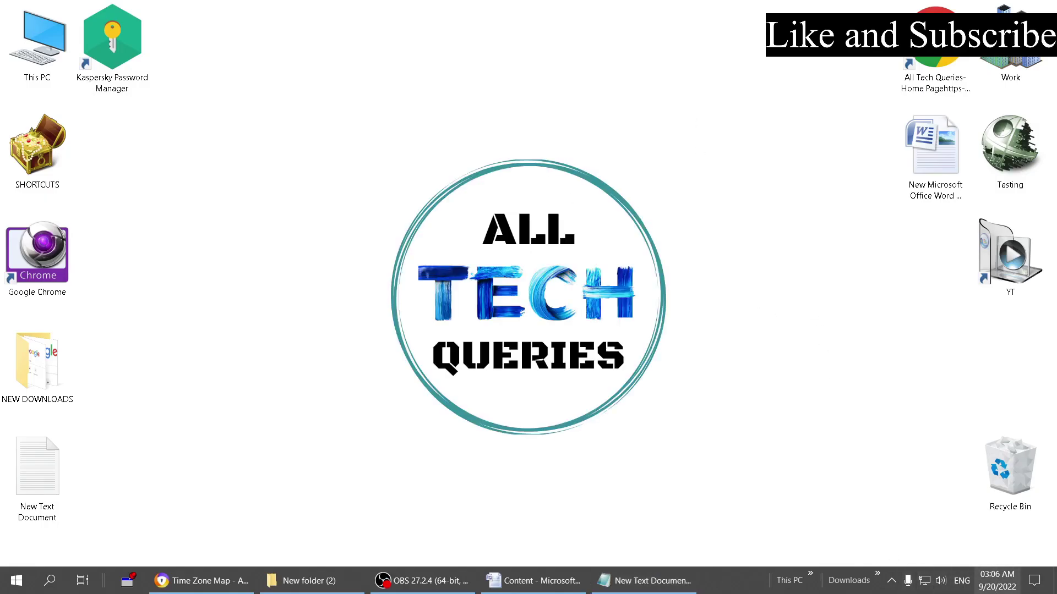
mouse_move(996, 587)
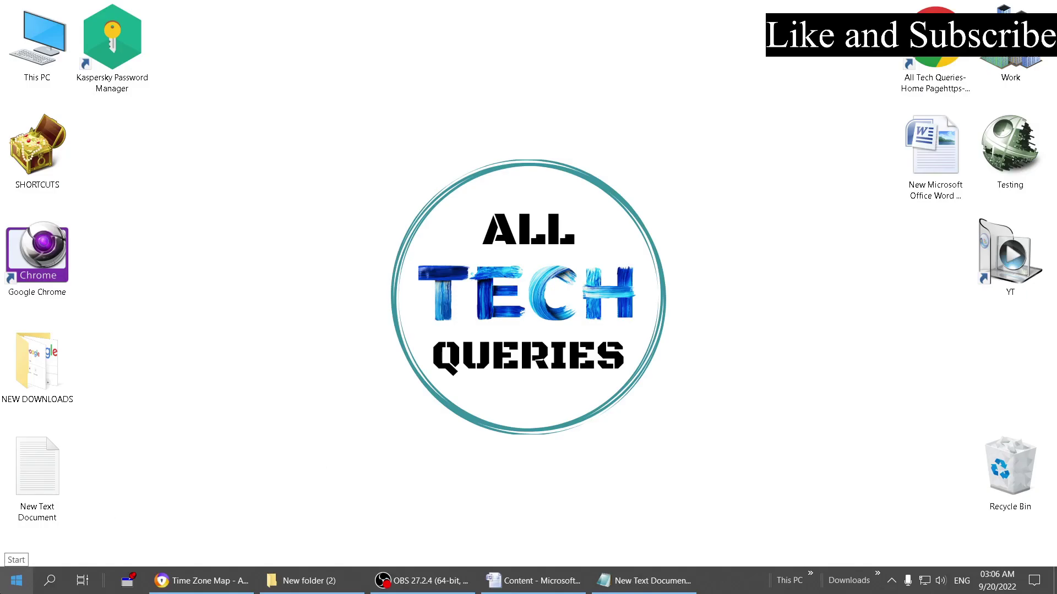
left_click(9, 583)
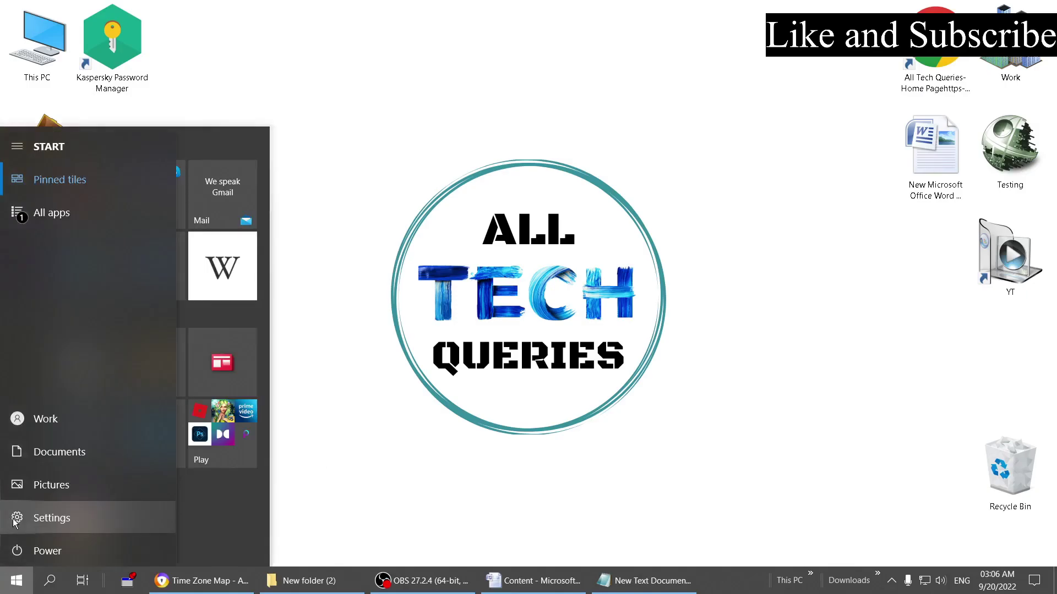
left_click(17, 518)
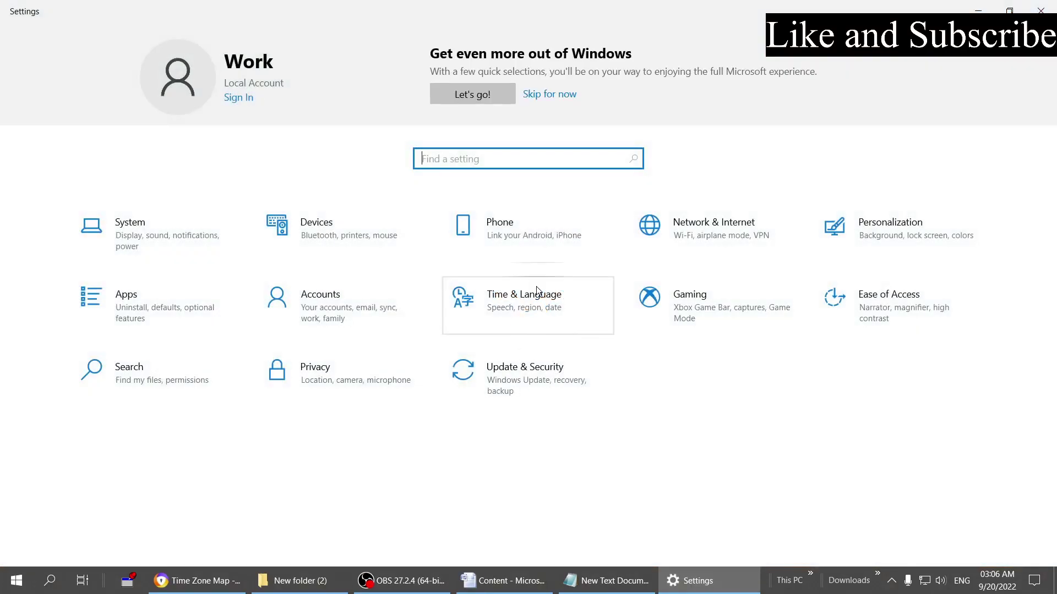
left_click(530, 315)
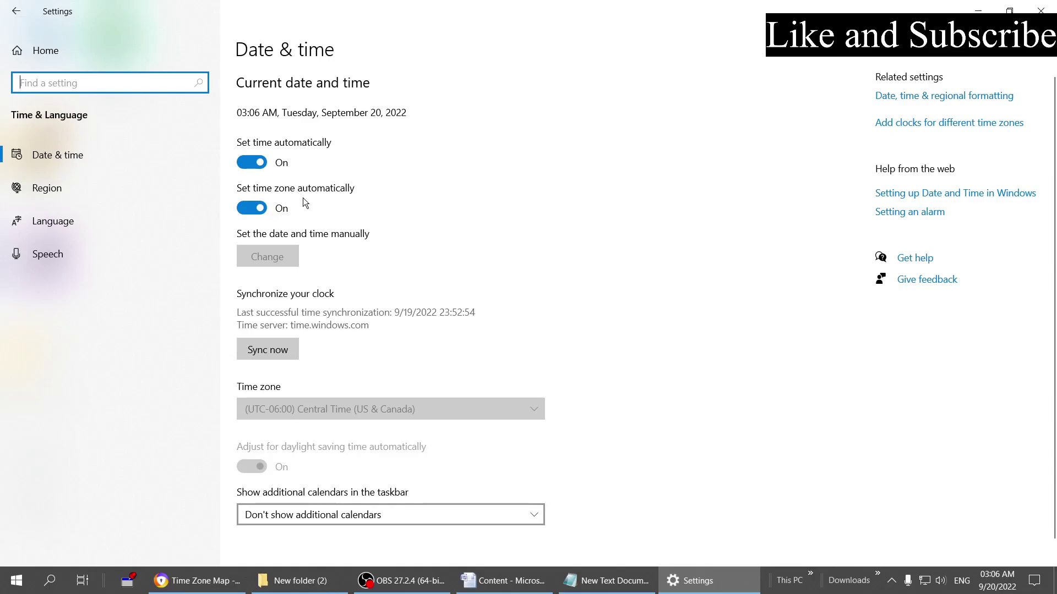
Turn 'Set time zone automatically' Off on the Date & time page
left_click(254, 212)
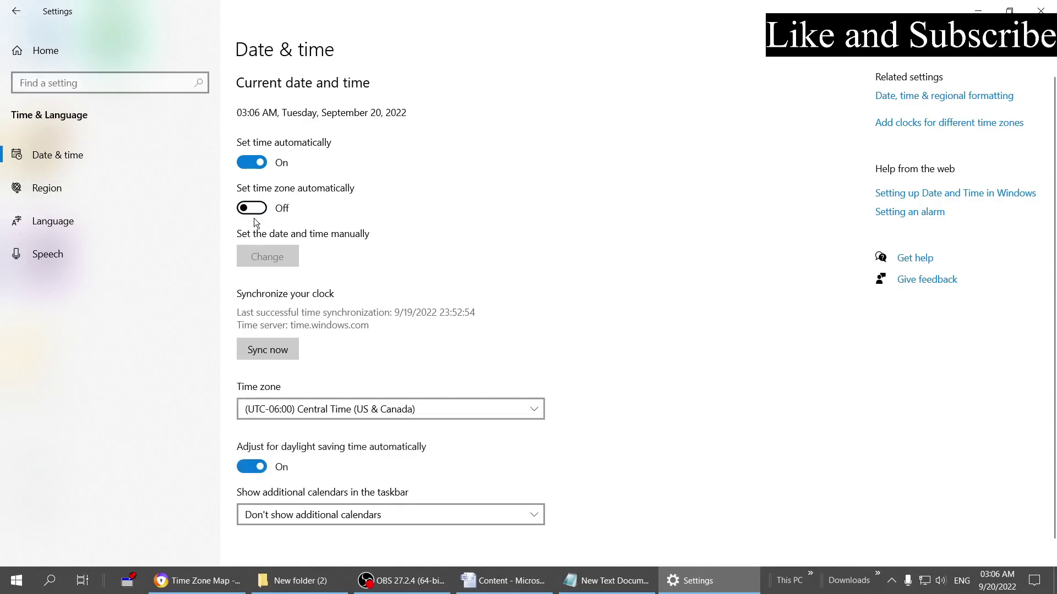
scroll(407, 242, "down", 1)
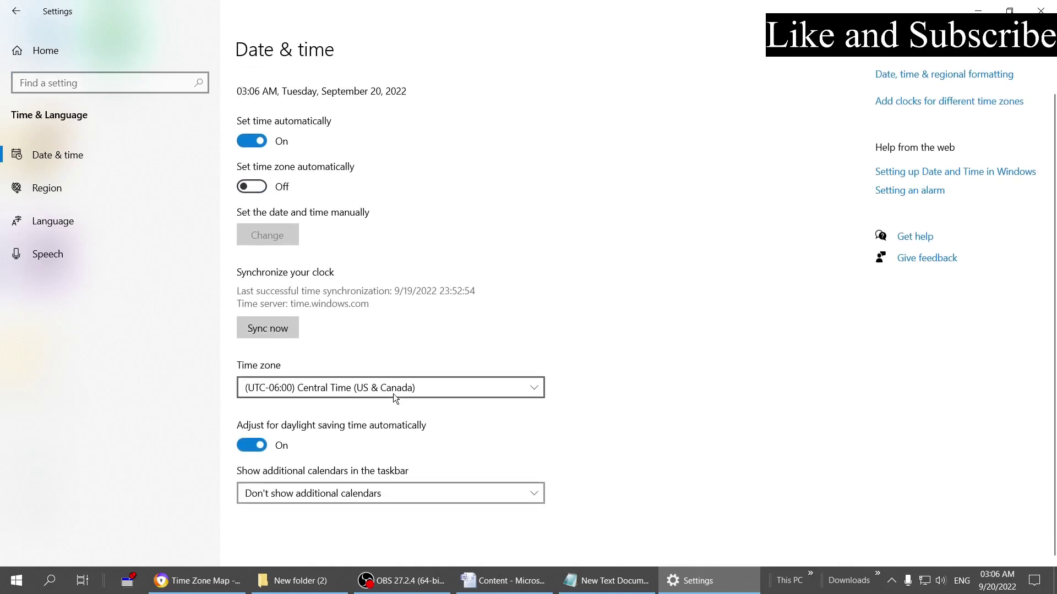
left_click(254, 187)
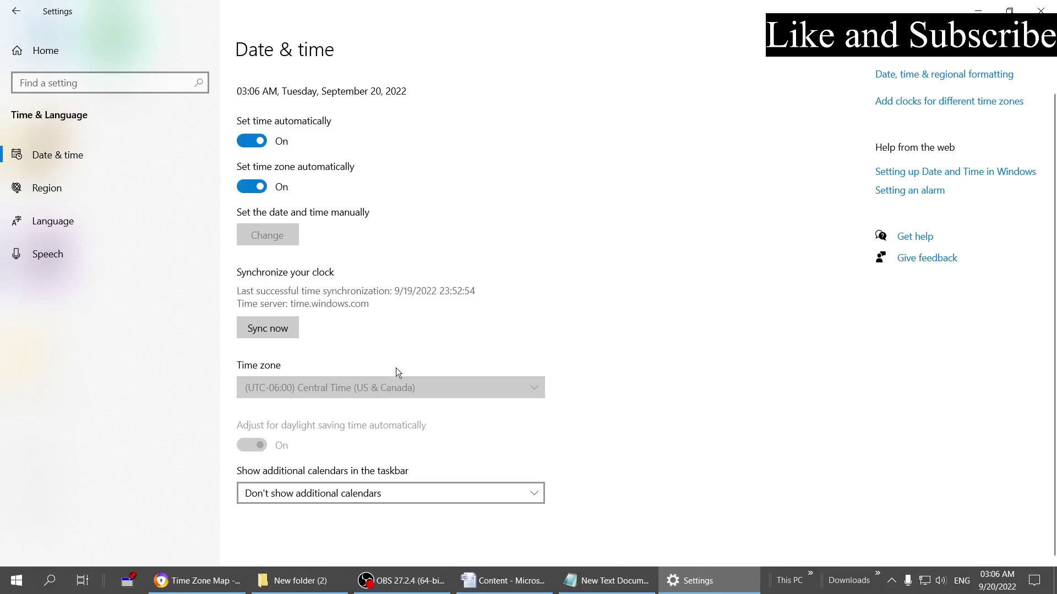
left_click(253, 188)
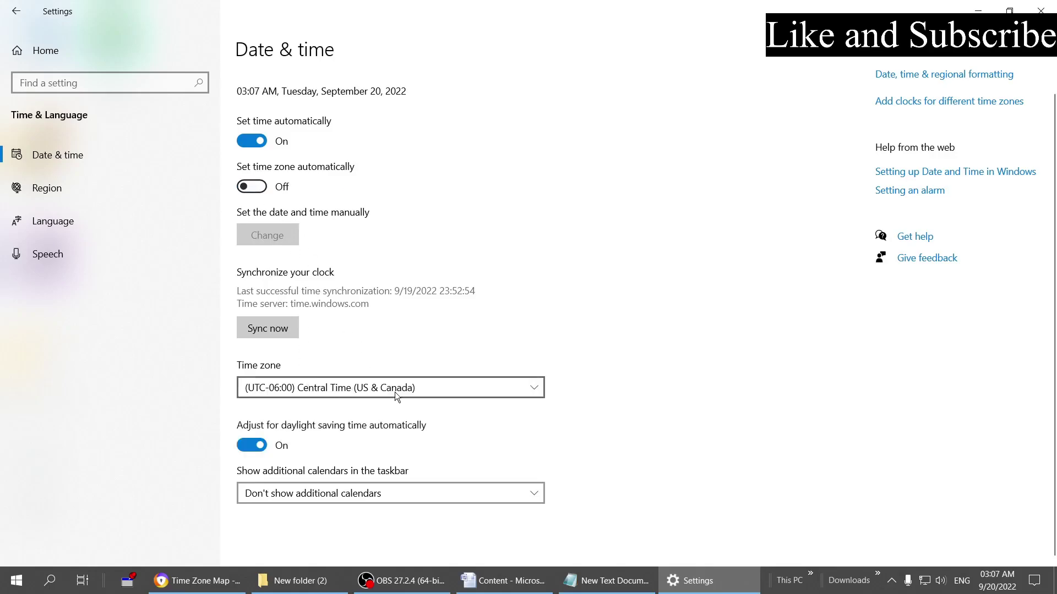
Browse the Time zone list and close it, leaving (UTC-06:00) Central Time selected
left_click(527, 391)
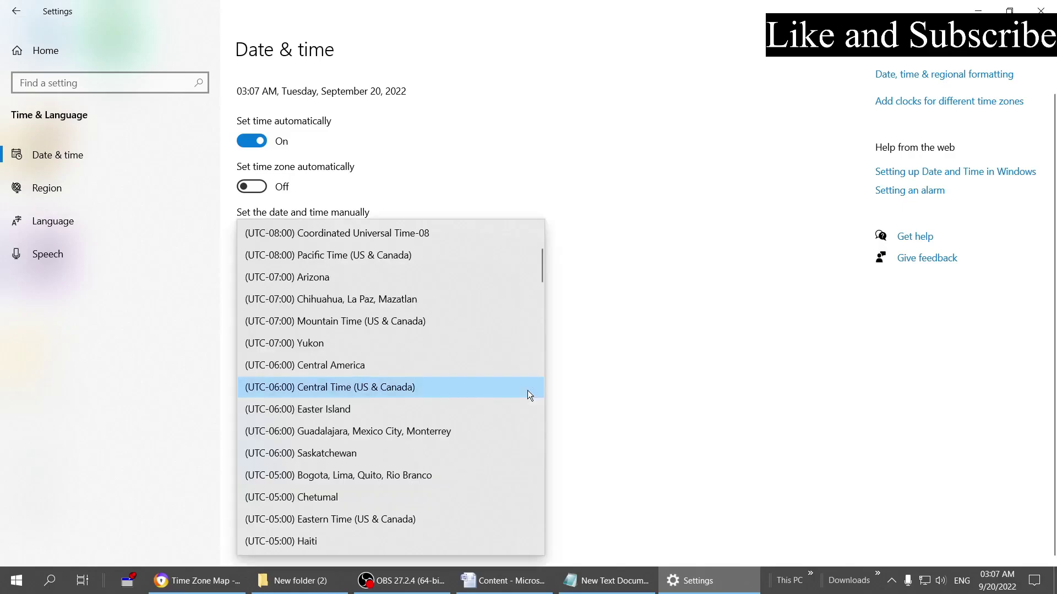
scroll(467, 360, "down", 5)
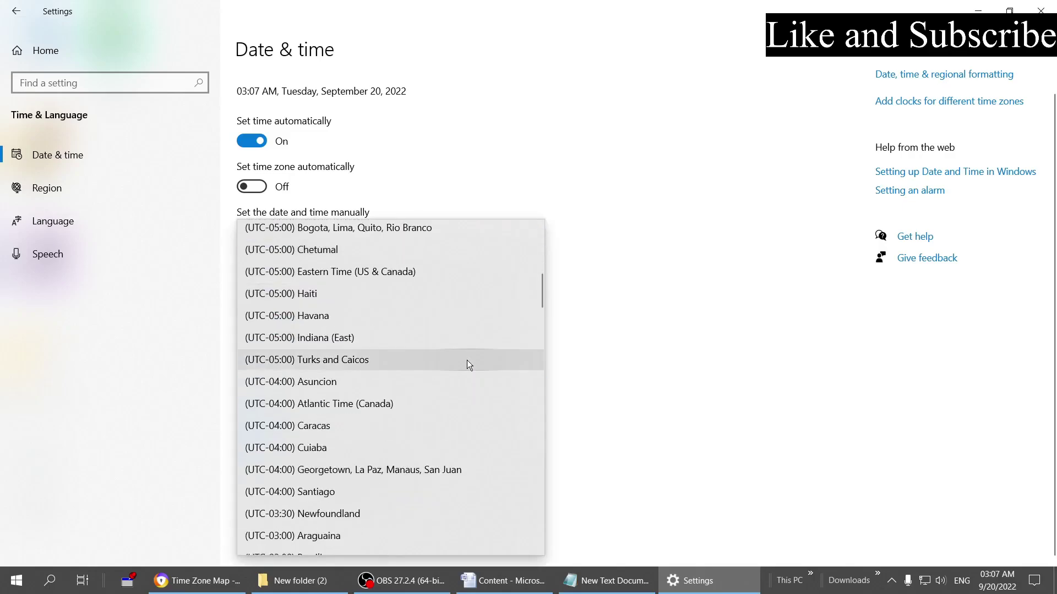
scroll(467, 360, "down", 15)
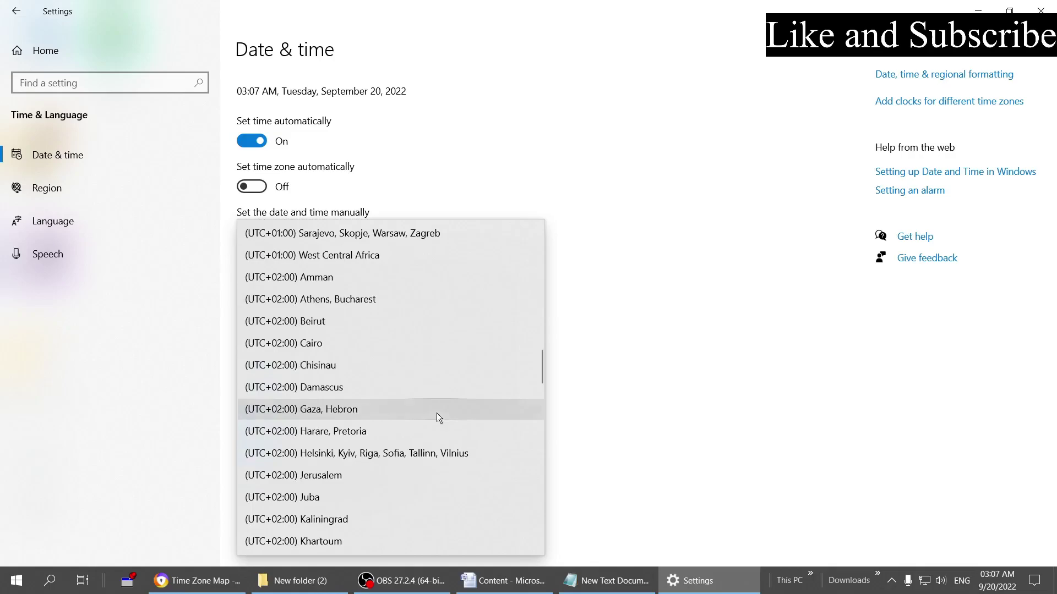
scroll(437, 417, "down", 2)
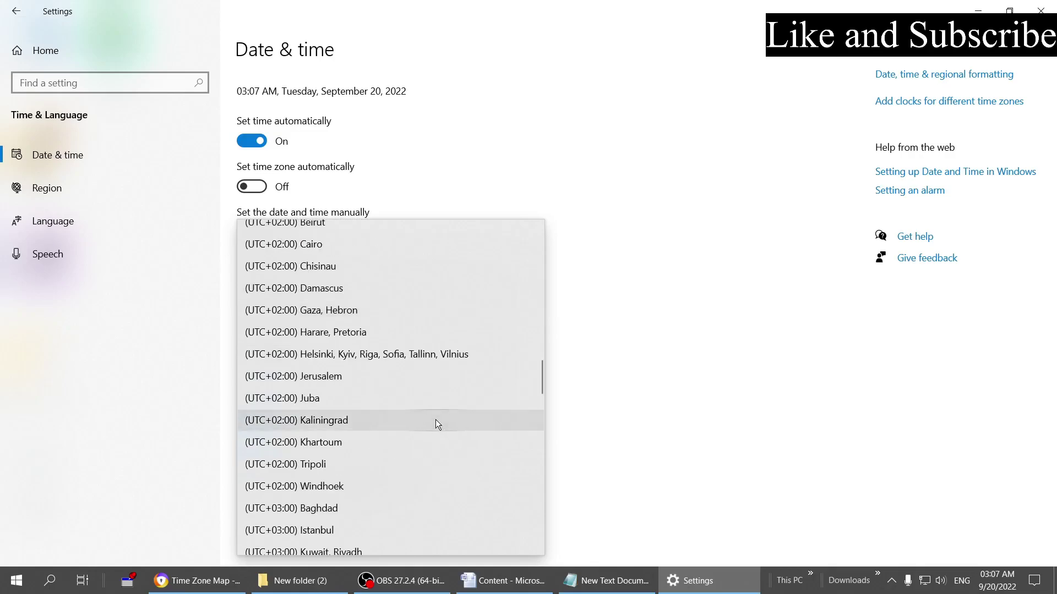
left_click(704, 453)
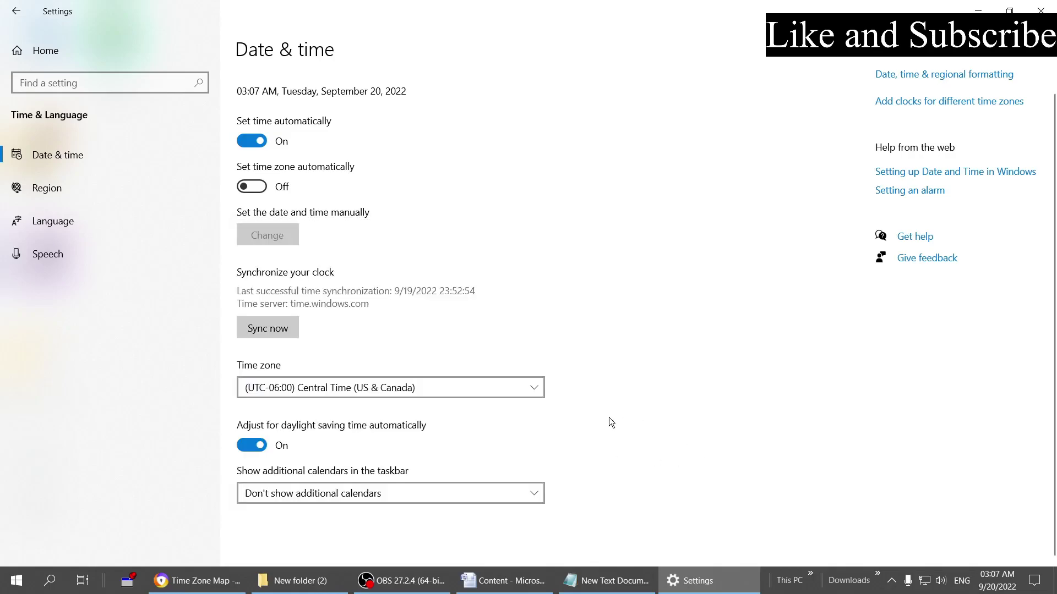
On timeanddate's Time Zone Map, open Sydney's local time page showing AEST at UTC+10
left_click(177, 579)
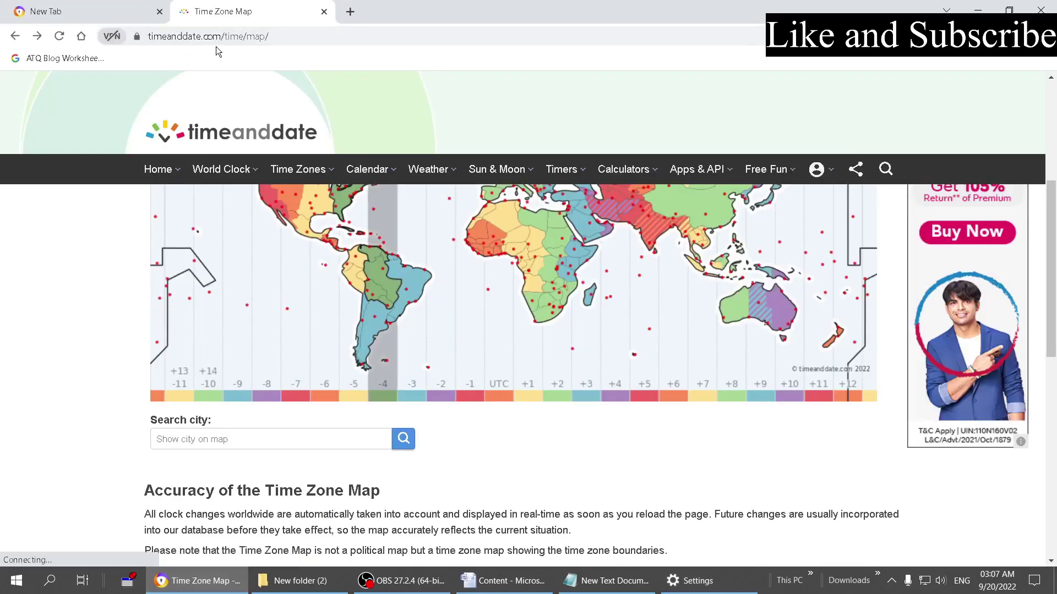
mouse_move(300, 172)
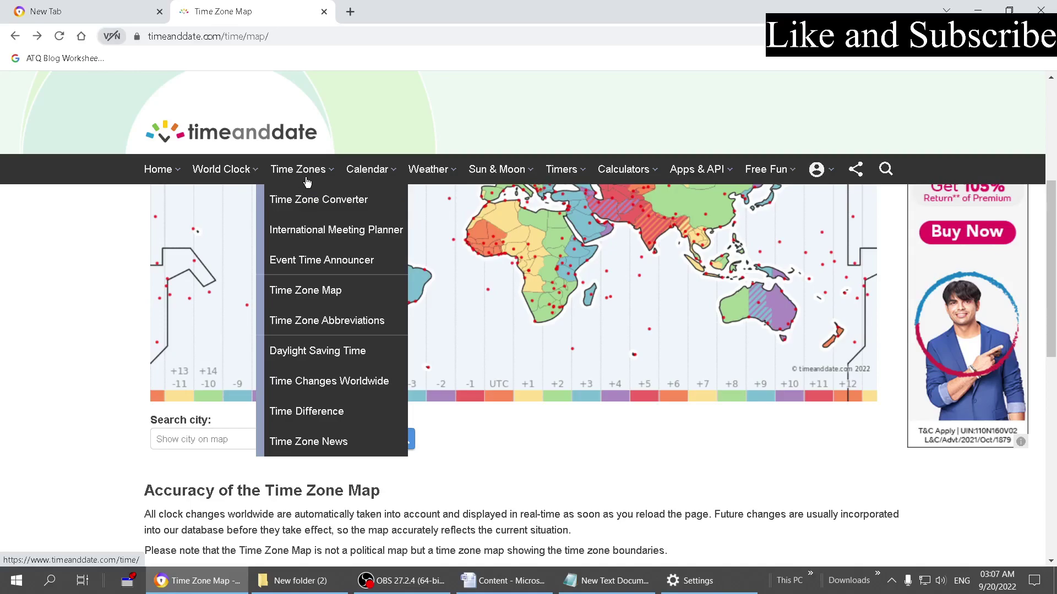
left_click(307, 290)
scroll(15, 355, "up", 3)
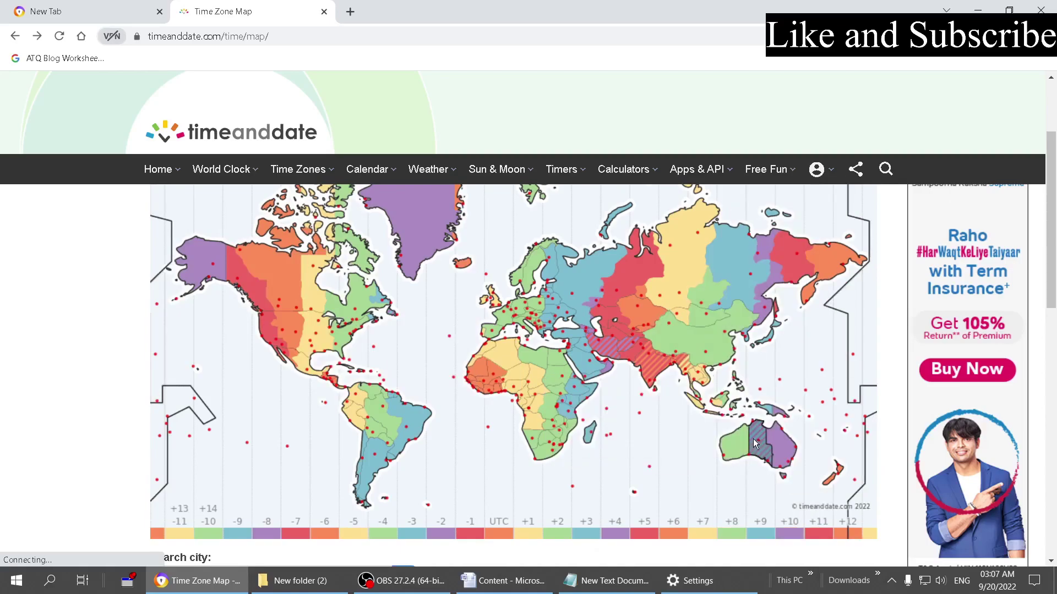
mouse_move(756, 443)
mouse_move(791, 465)
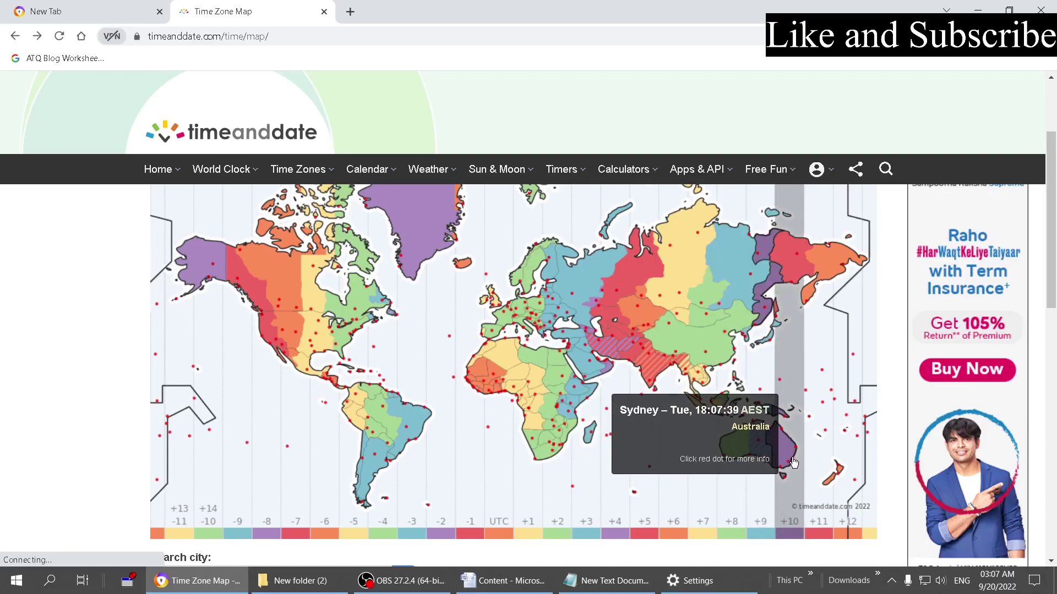
scroll(793, 468, "down", 1)
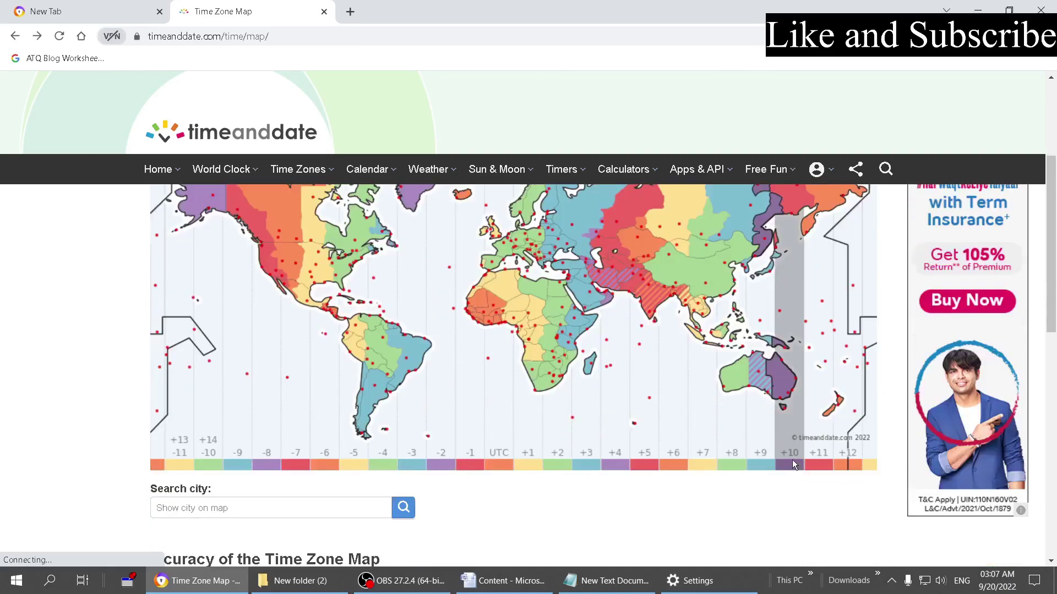
left_click(793, 392)
scroll(334, 393, "down", 4)
scroll(334, 391, "down", 3)
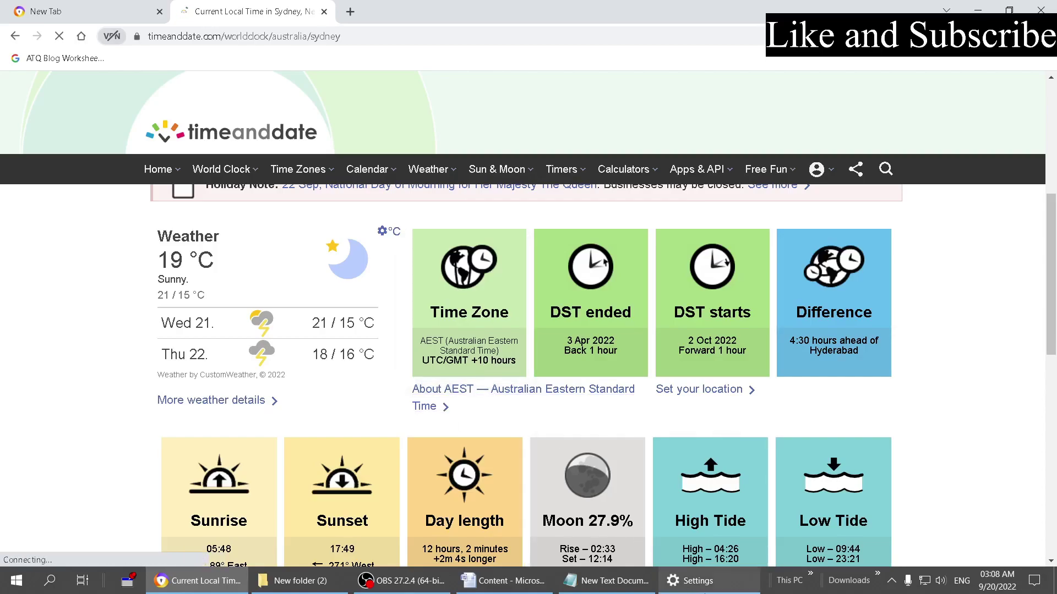
Choose (UTC+10:00) Canberra, Melbourne, Sydney from the Time zone dropdown, so the clock reads 06:08 PM
left_click(698, 582)
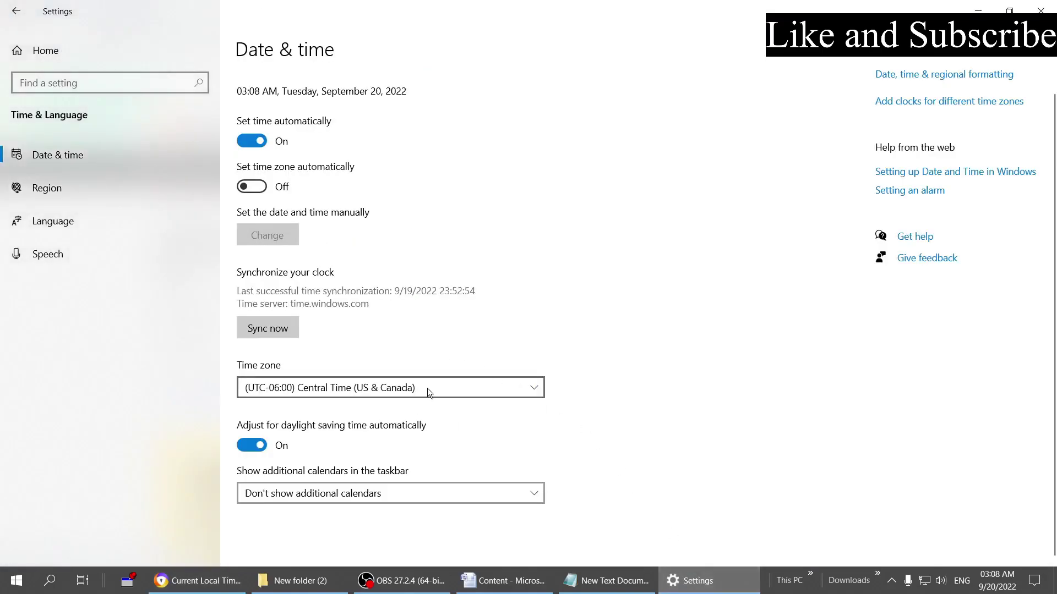
left_click(535, 392)
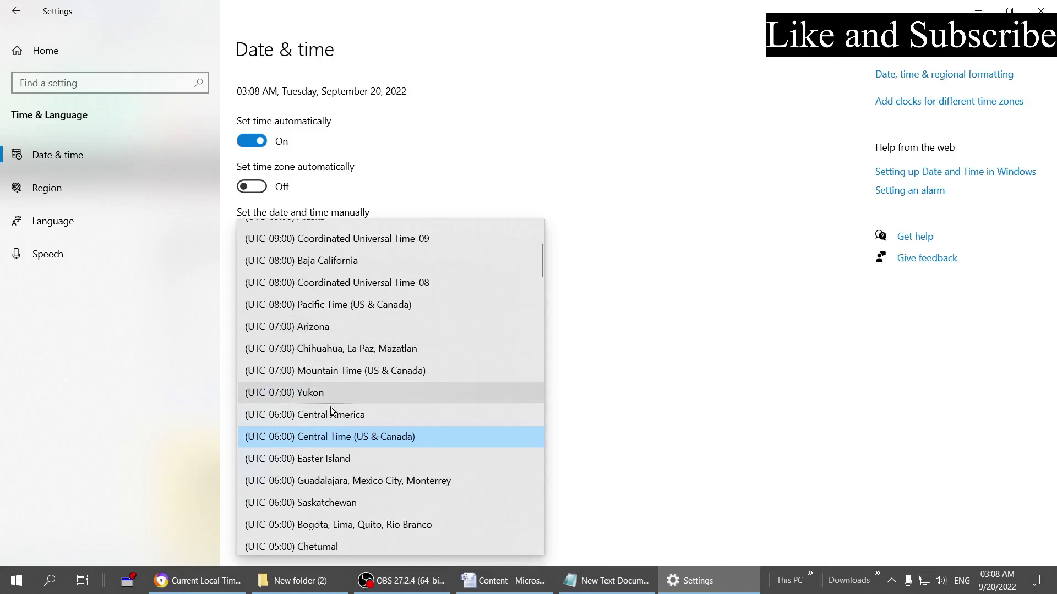
scroll(342, 384, "down", 2)
scroll(342, 384, "down", 5)
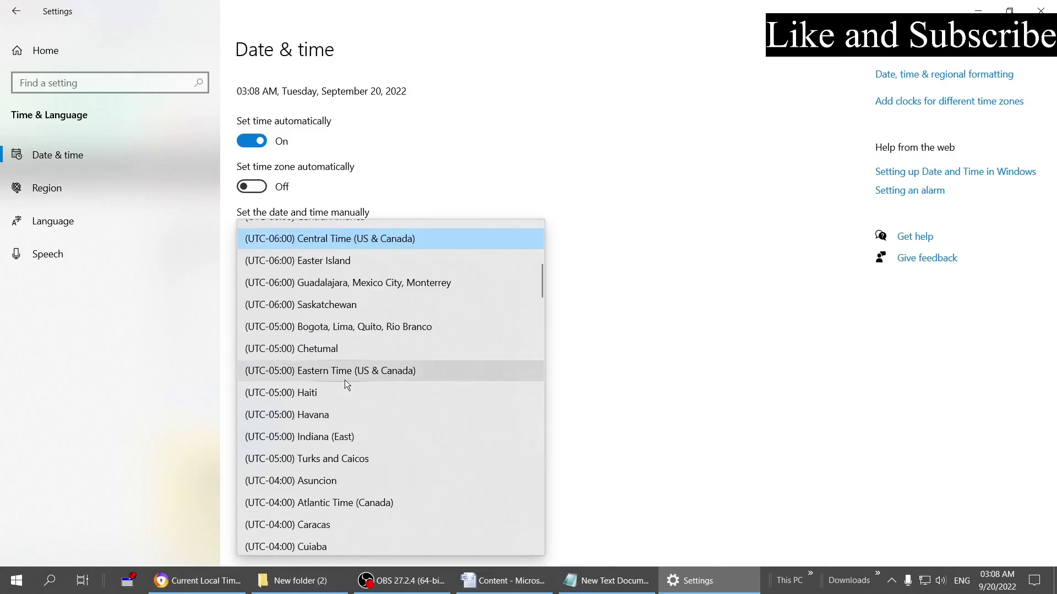
scroll(381, 358, "down", 15)
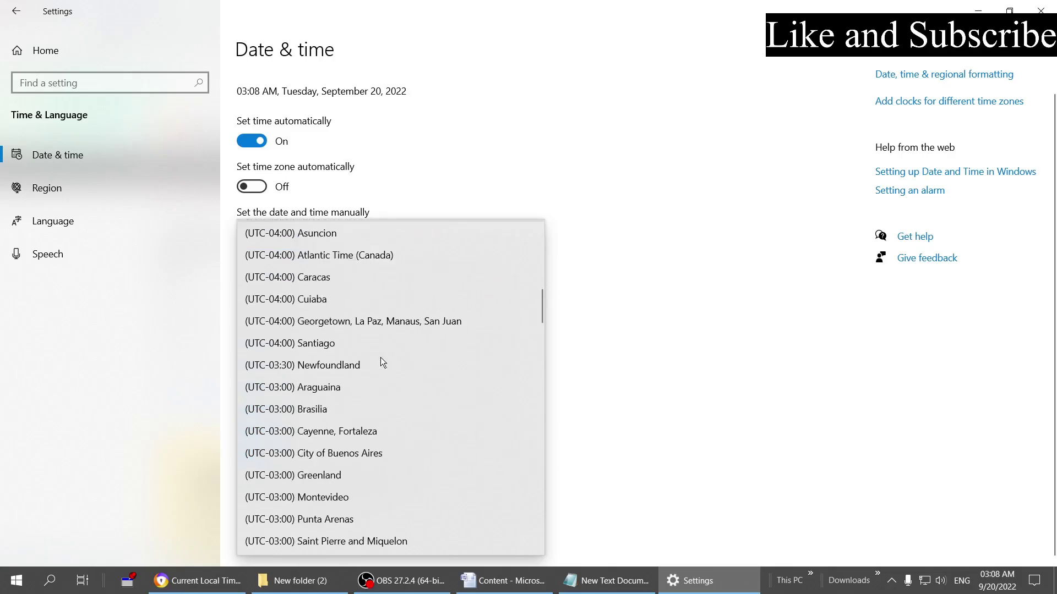
scroll(381, 358, "down", 15)
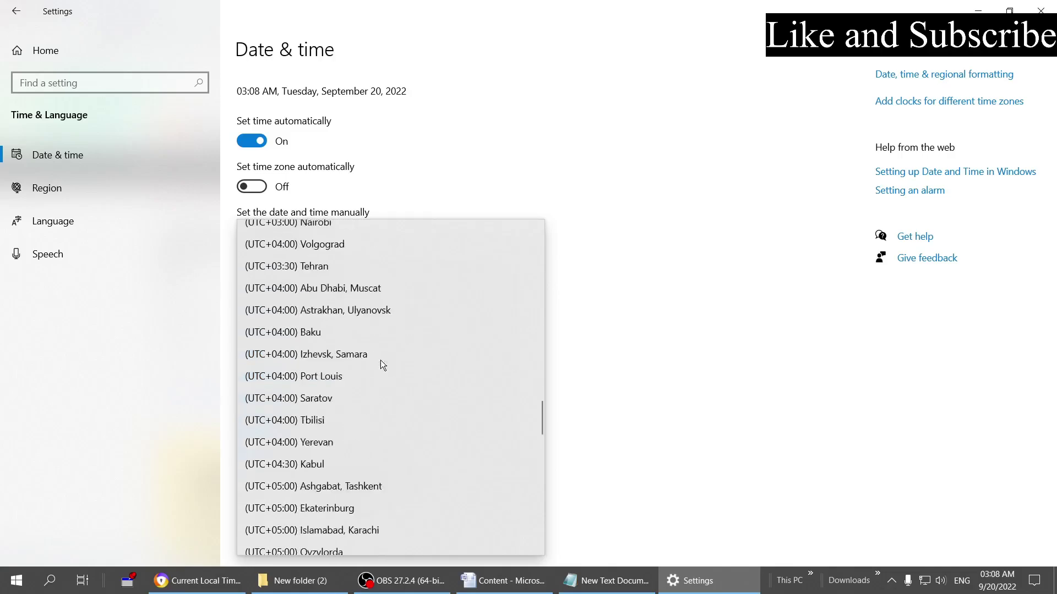
scroll(380, 361, "down", 5)
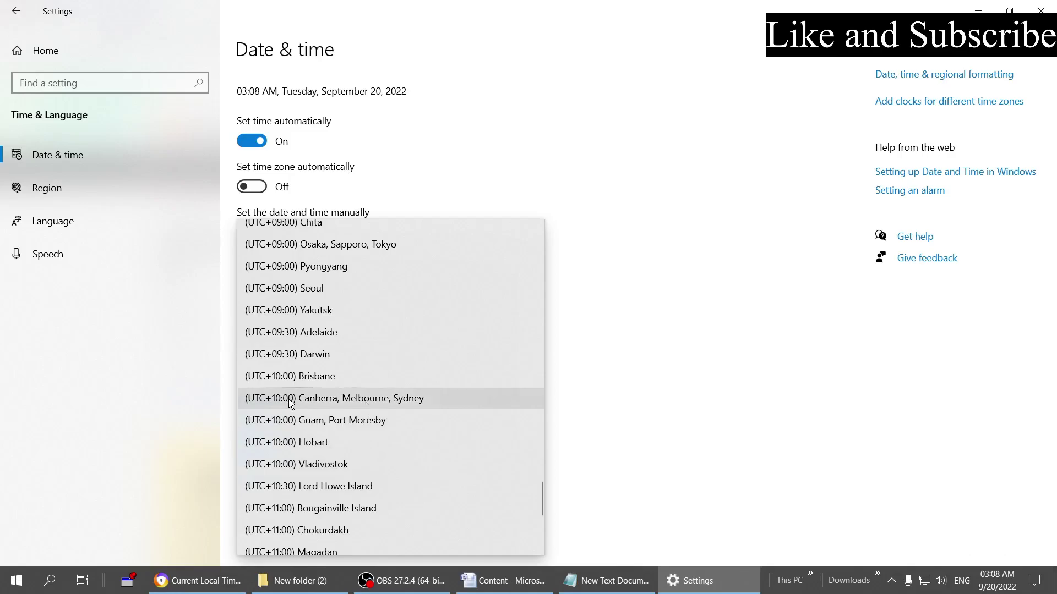
left_click(423, 407)
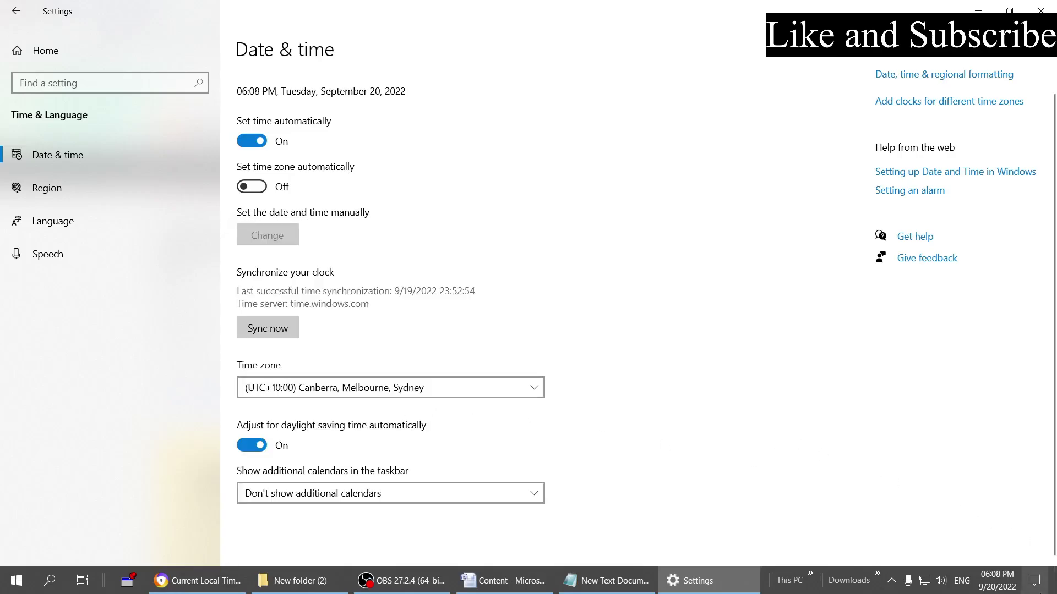
Select (UTC-06:00) Central Time (US & Canada) from the Time zone dropdown again
mouse_move(996, 584)
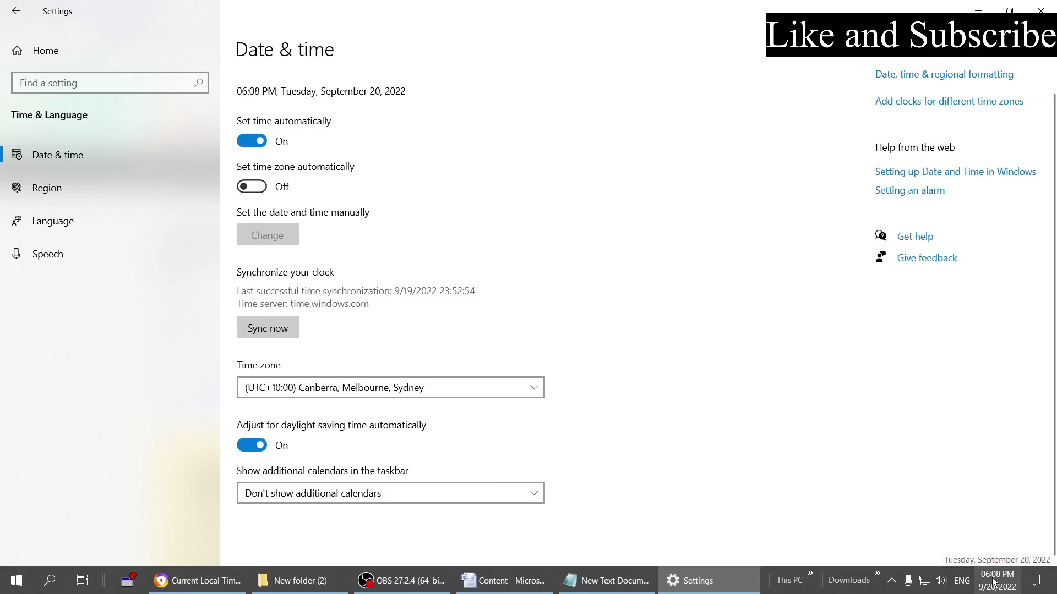
left_click(401, 388)
scroll(372, 332, "up", 5)
scroll(369, 332, "up", 20)
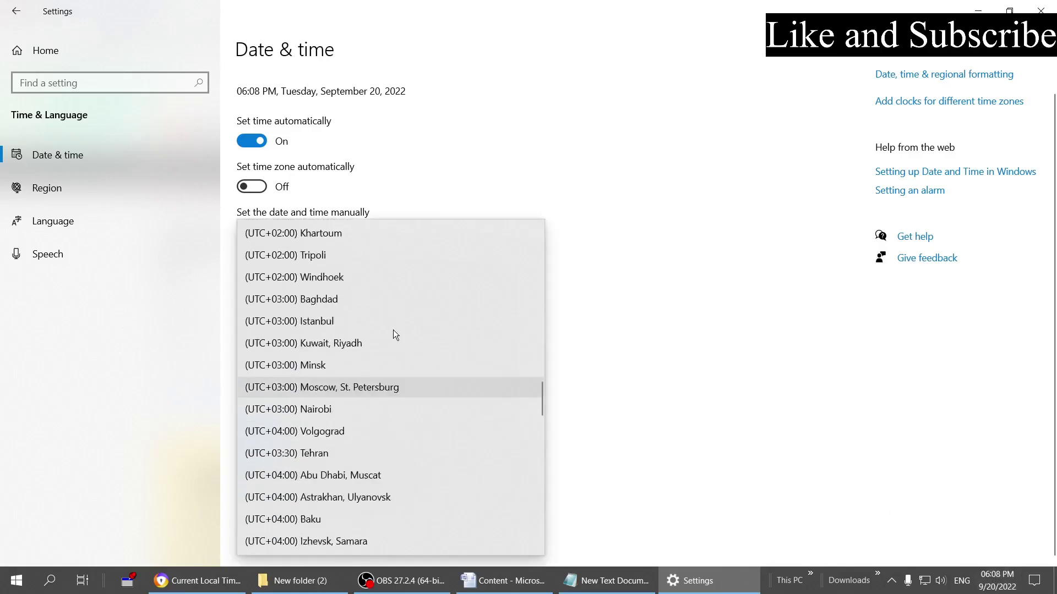
scroll(391, 328, "down", 2)
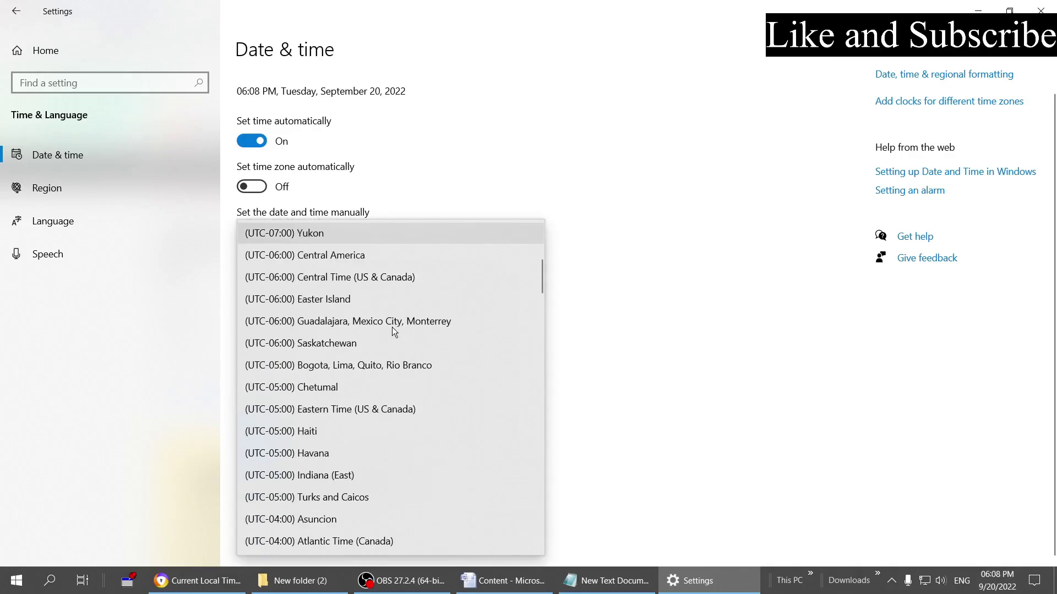
left_click(376, 284)
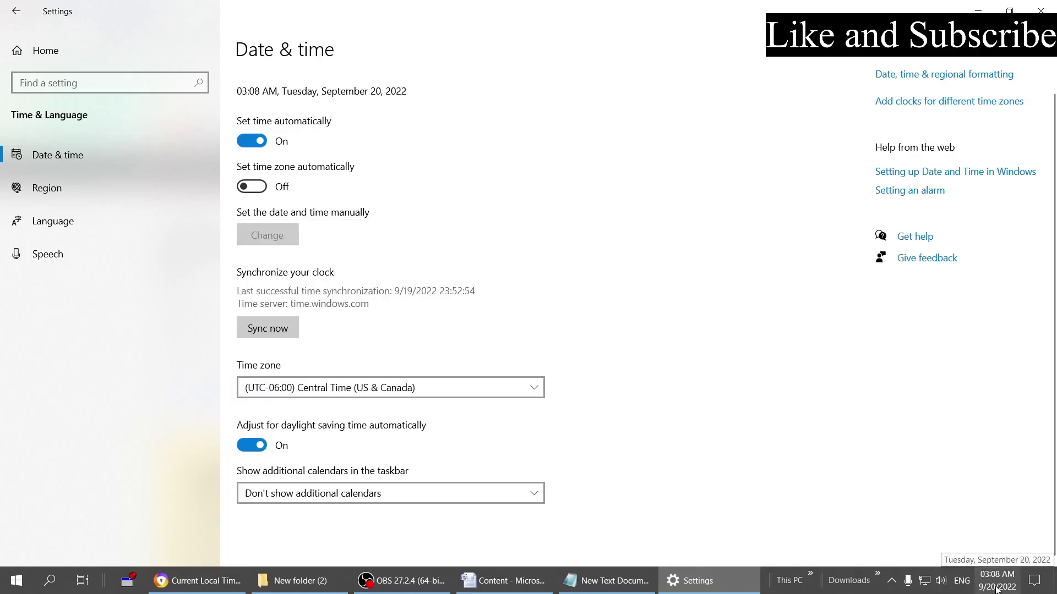
left_click(487, 390)
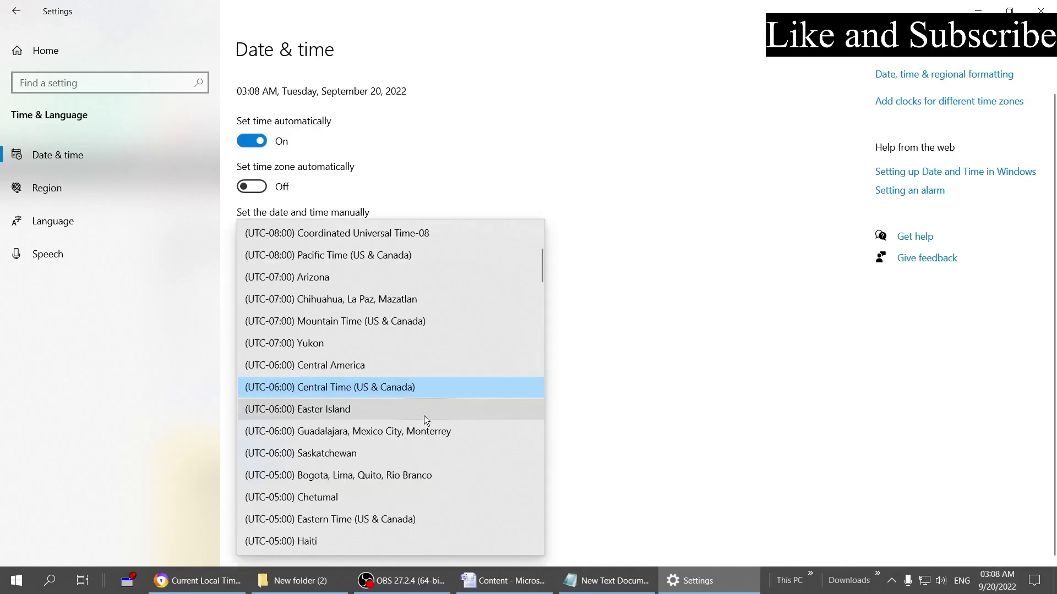
scroll(421, 401, "down", 1)
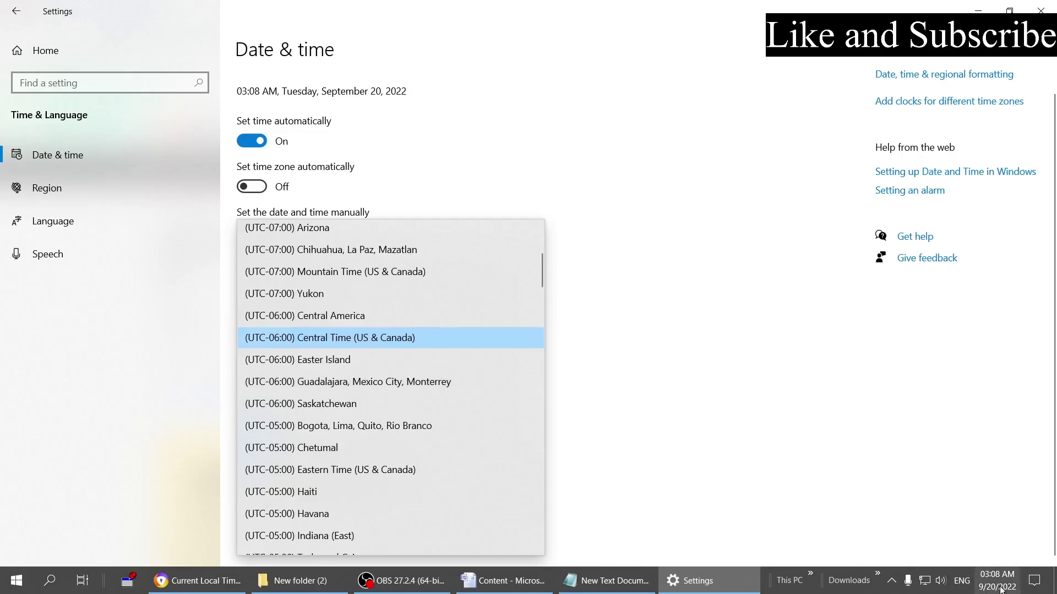
left_click(562, 412)
Minimize the Settings window and the Chrome browser to show the desktop
left_click(991, 8)
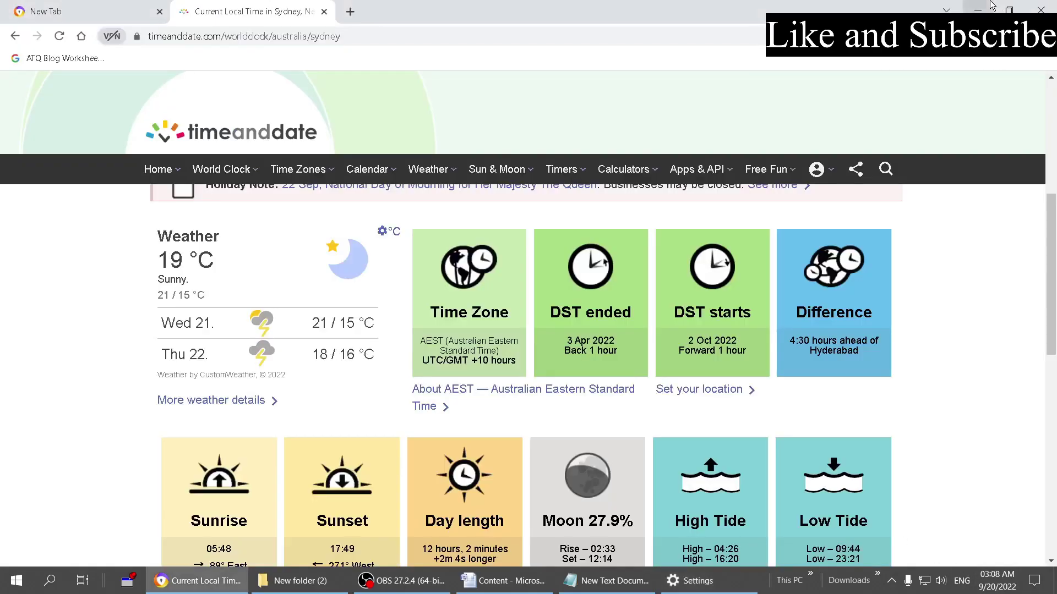
left_click(991, 8)
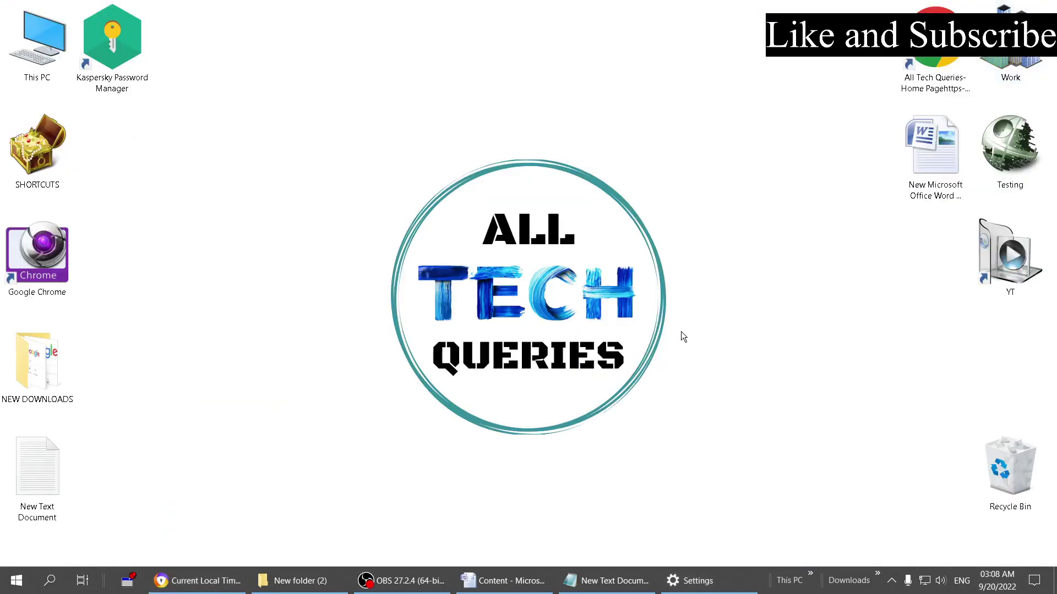